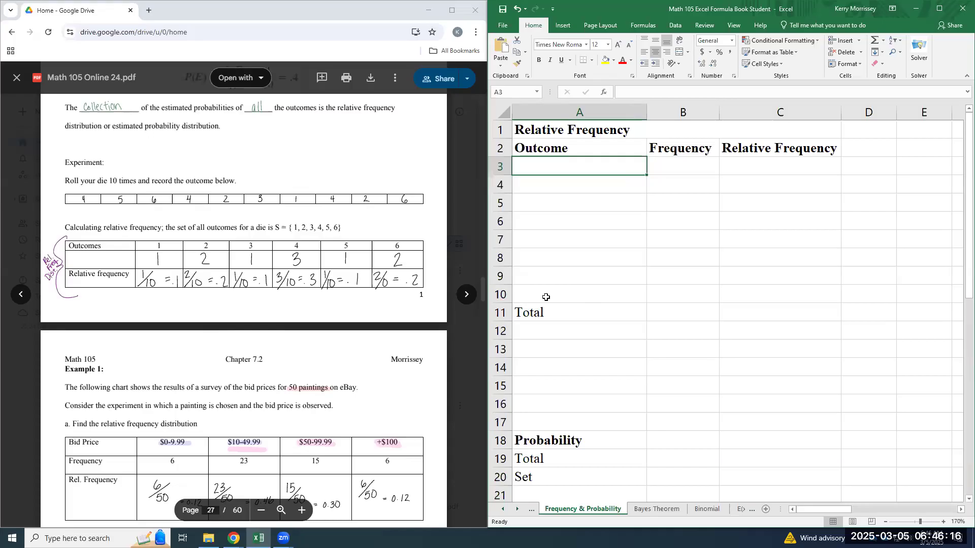
# Enter the die outcomes 1 through 6 in cells A3 to A8 of the Outcome column.
pyautogui.write('1')
pyautogui.press('Return')
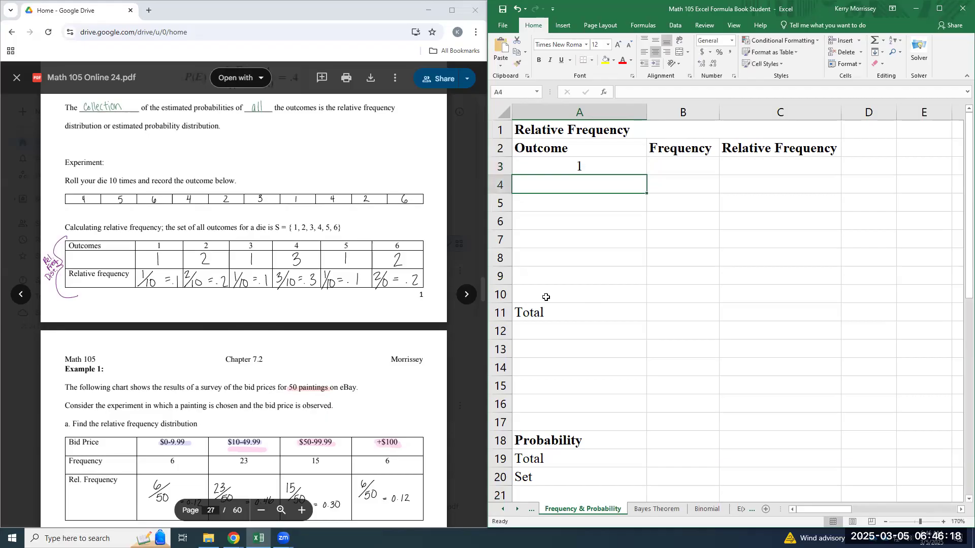
pyautogui.write('2')
pyautogui.press('Return')
pyautogui.write('3')
pyautogui.press('Return')
pyautogui.write('4')
pyautogui.press('Return')
pyautogui.write('5')
pyautogui.press('Return')
pyautogui.write('6')
pyautogui.press('Return')
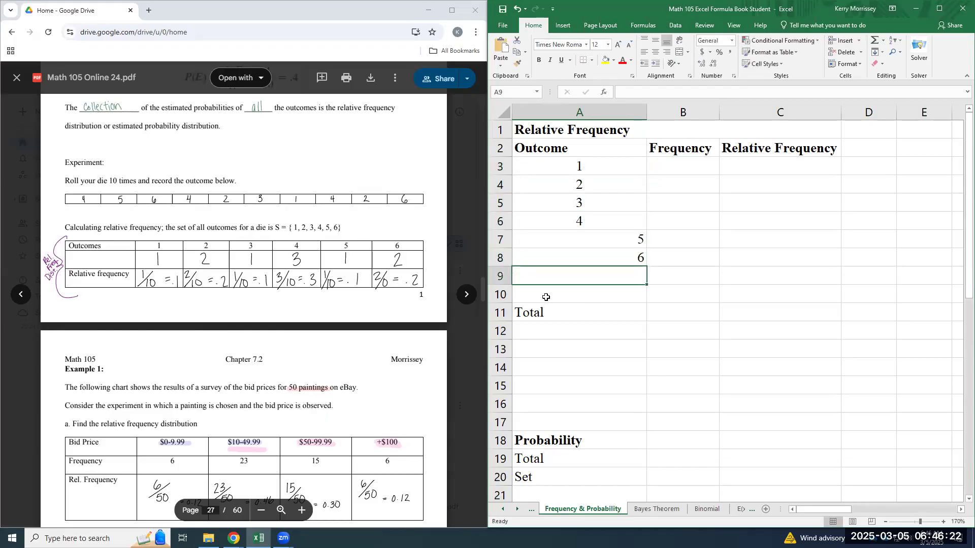
# Center the outcome cells A3:A10 horizontally.
pyautogui.moveTo(588, 174); pyautogui.dragTo(592, 290)
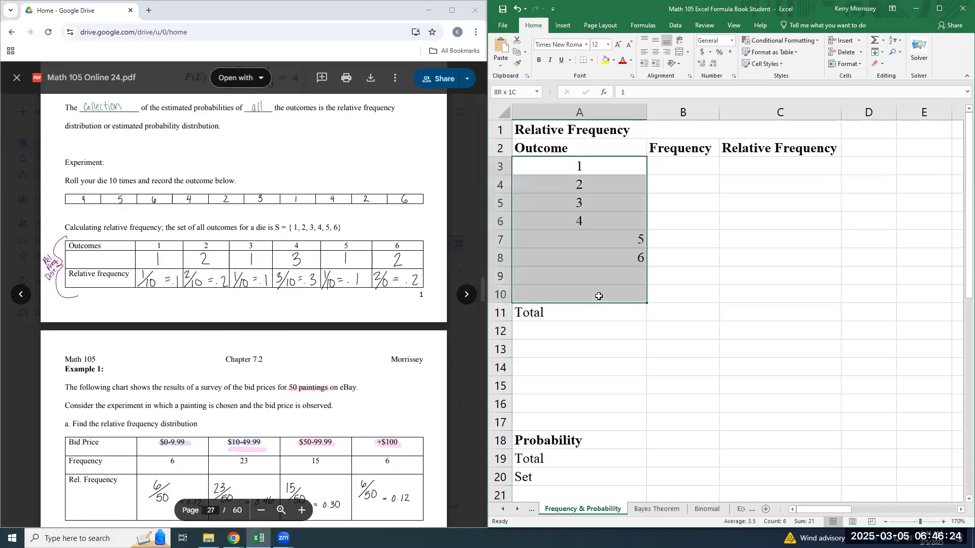
pyautogui.click(658, 56)
pyautogui.click(658, 56)
pyautogui.click(587, 287)
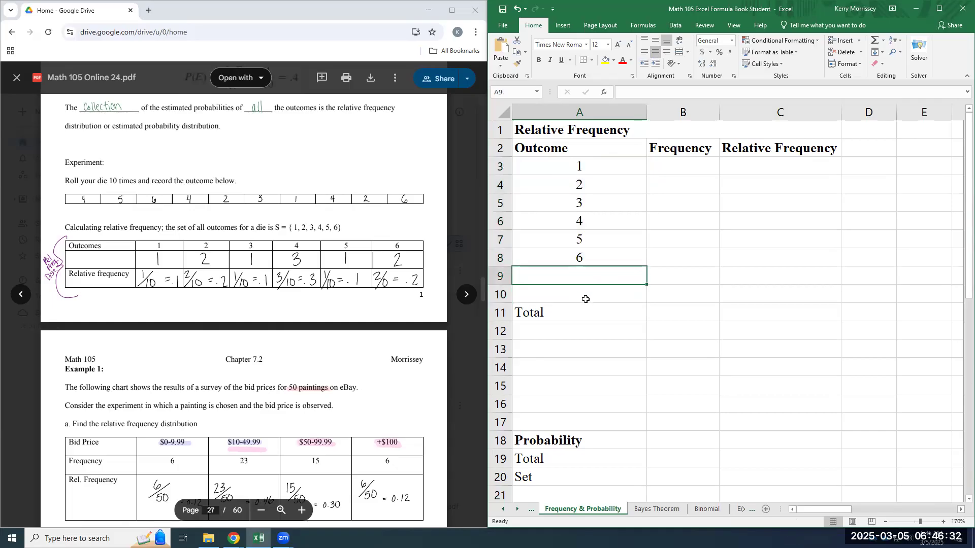
# Enter the frequencies 1, 2, 1, 3, 1 and 2 in cells B3 to B8 of the Frequency column.
pyautogui.click(683, 160)
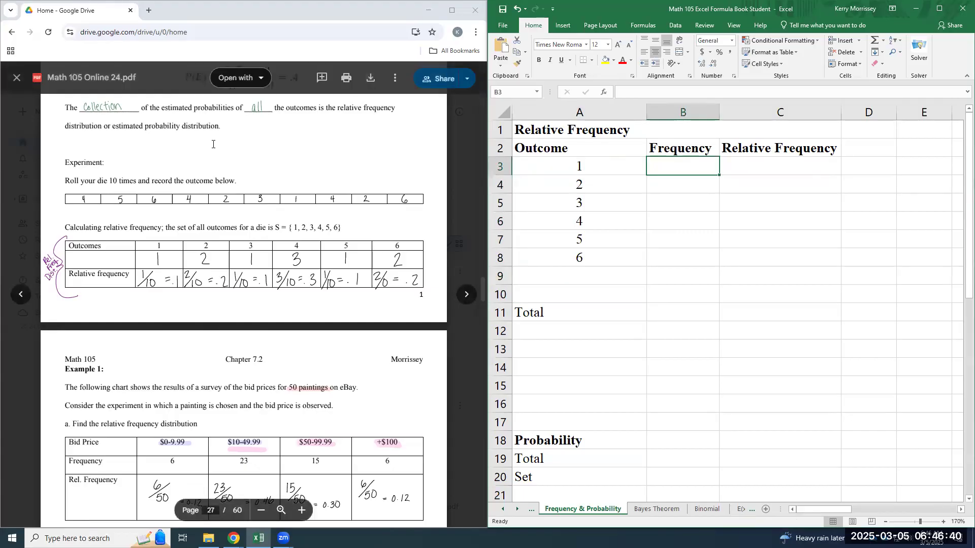
pyautogui.write('1')
pyautogui.press('Return')
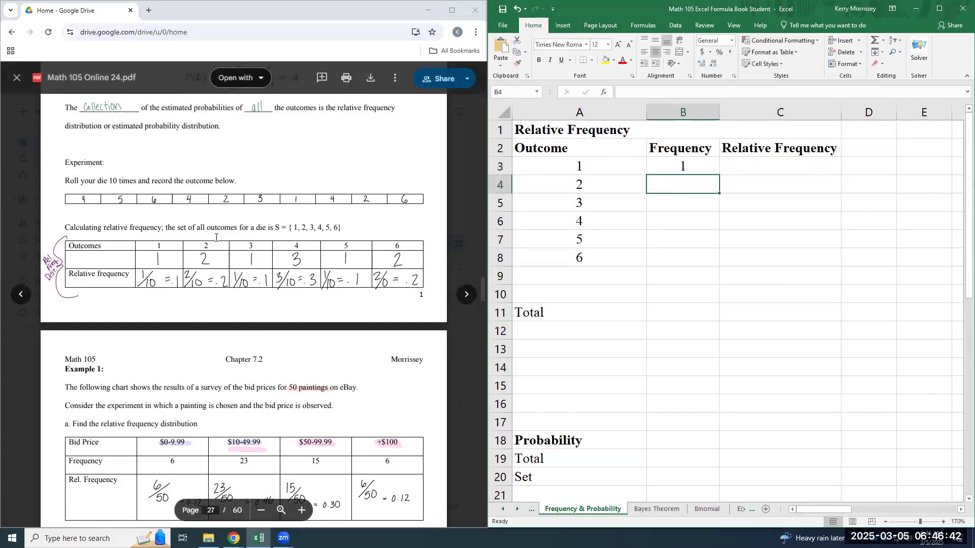
pyautogui.write('2')
pyautogui.press('Return')
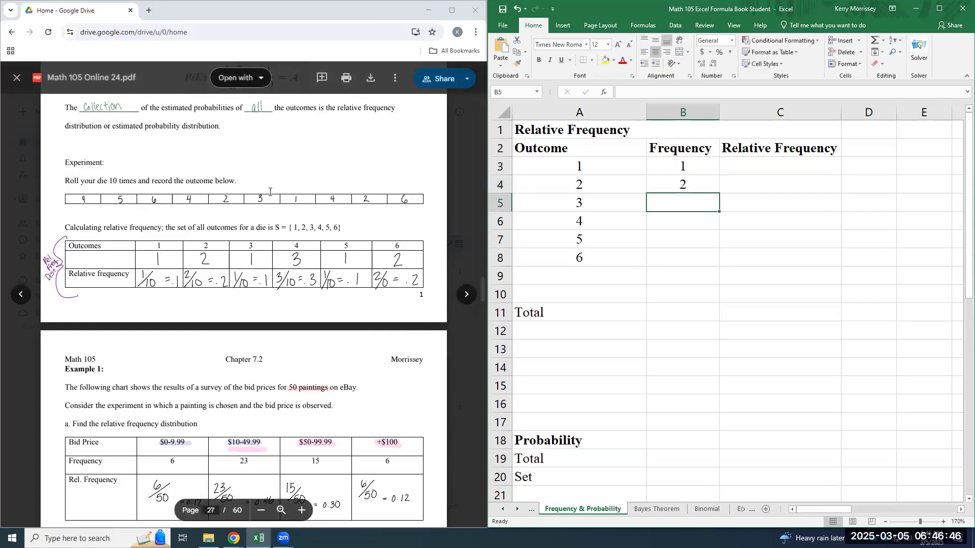
pyautogui.write('1')
pyautogui.press('Return')
pyautogui.write('3')
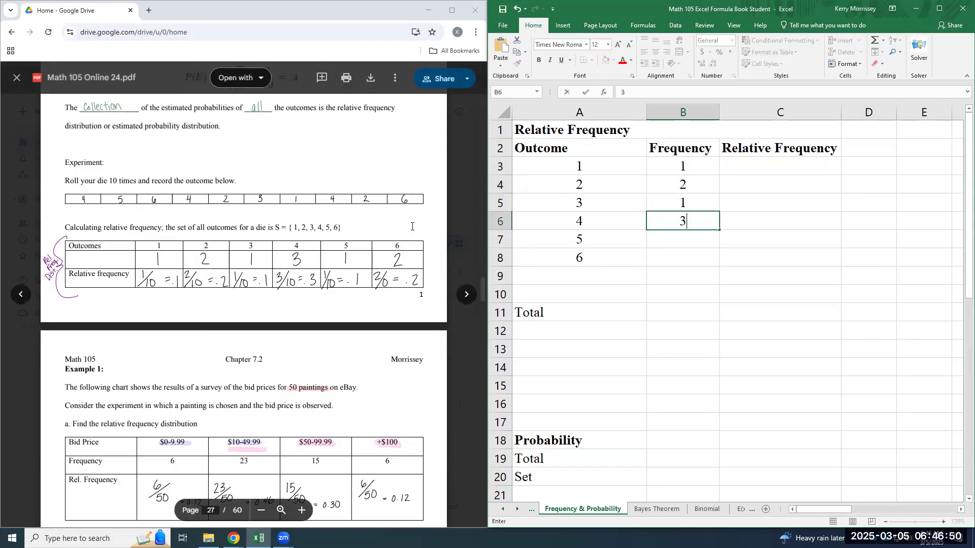
pyautogui.press('Return')
pyautogui.write('1')
pyautogui.press('Return')
pyautogui.write('2')
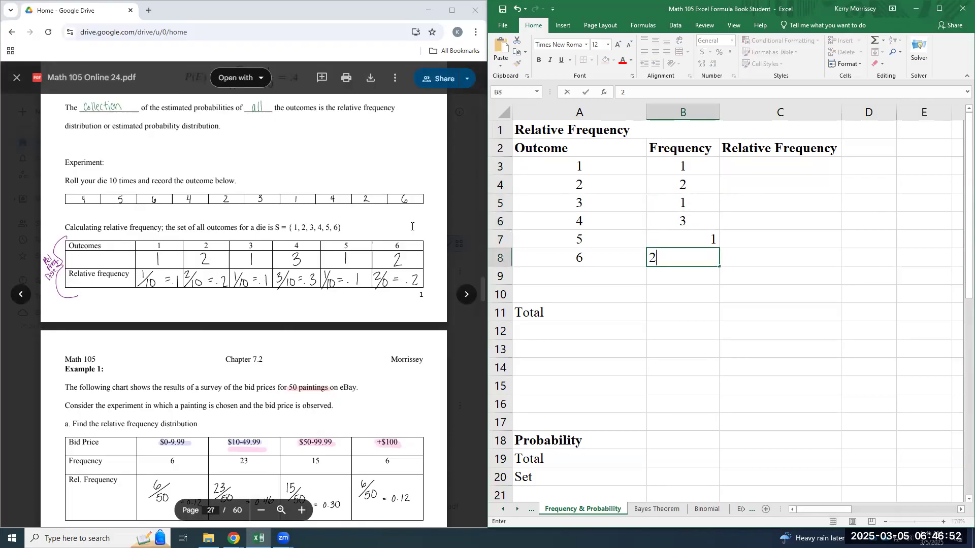
pyautogui.press('Return')
# Center the frequency and relative frequency cells B3:C8 horizontally.
pyautogui.moveTo(683, 166); pyautogui.dragTo(751, 255)
pyautogui.click(656, 52)
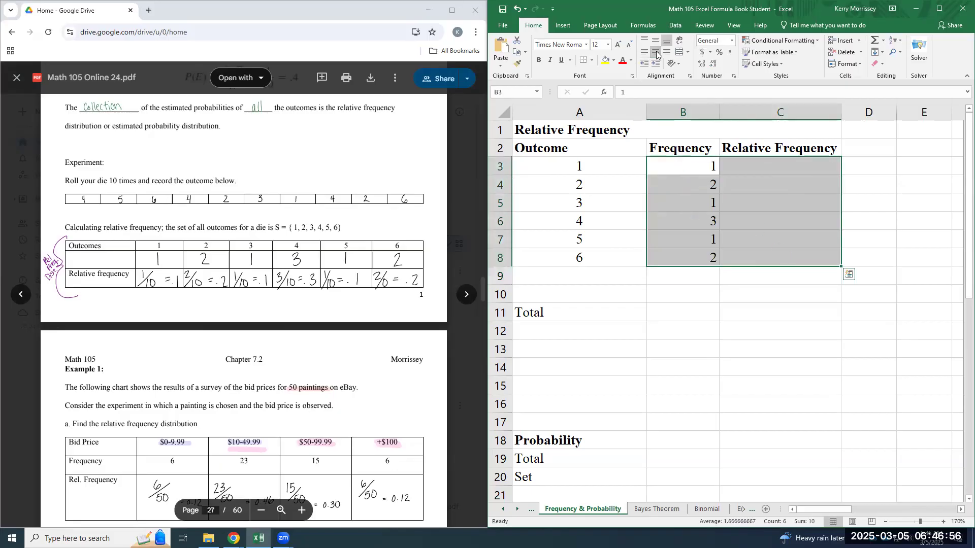
pyautogui.click(694, 166)
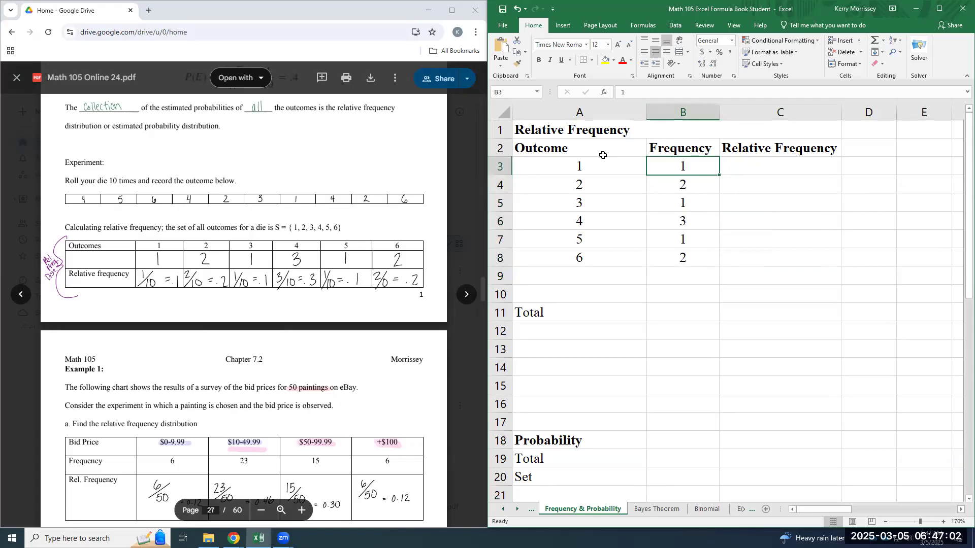
pyautogui.click(780, 172)
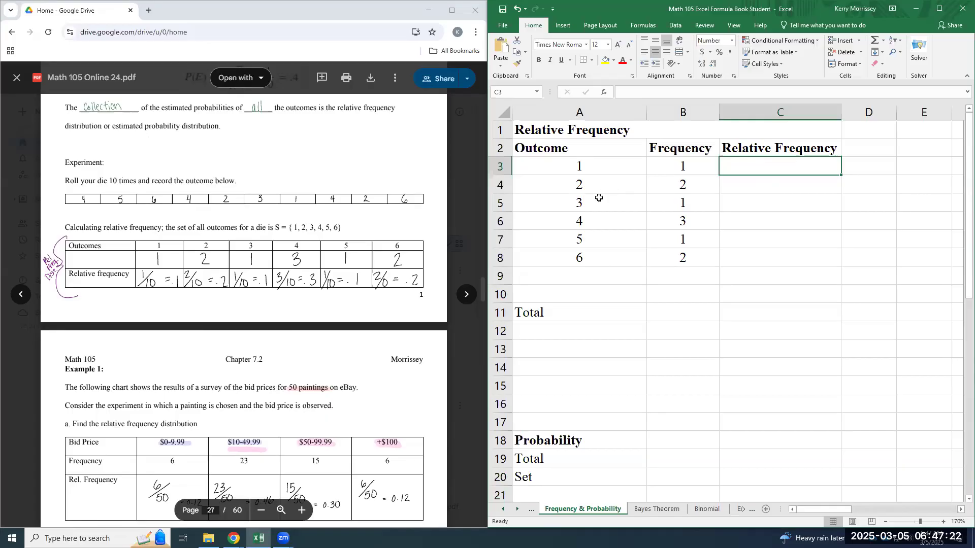
pyautogui.click(599, 167)
pyautogui.click(599, 187)
pyautogui.click(595, 210)
pyautogui.click(593, 221)
pyautogui.click(767, 178)
pyautogui.click(773, 168)
# Total the frequencies in B11 with the formula =SUM(B3:B10).
pyautogui.click(681, 317)
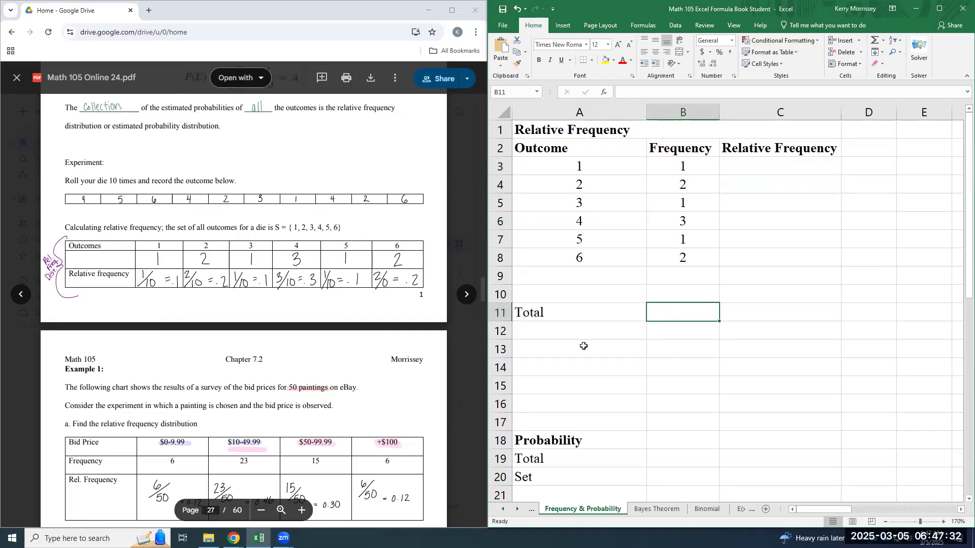
pyautogui.write('=sum(')
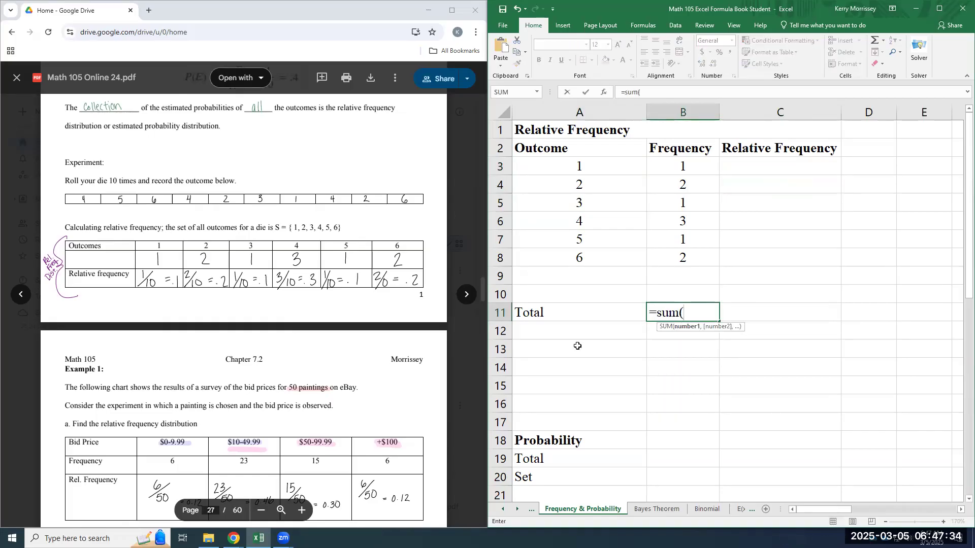
pyautogui.moveTo(696, 161); pyautogui.dragTo(681, 289)
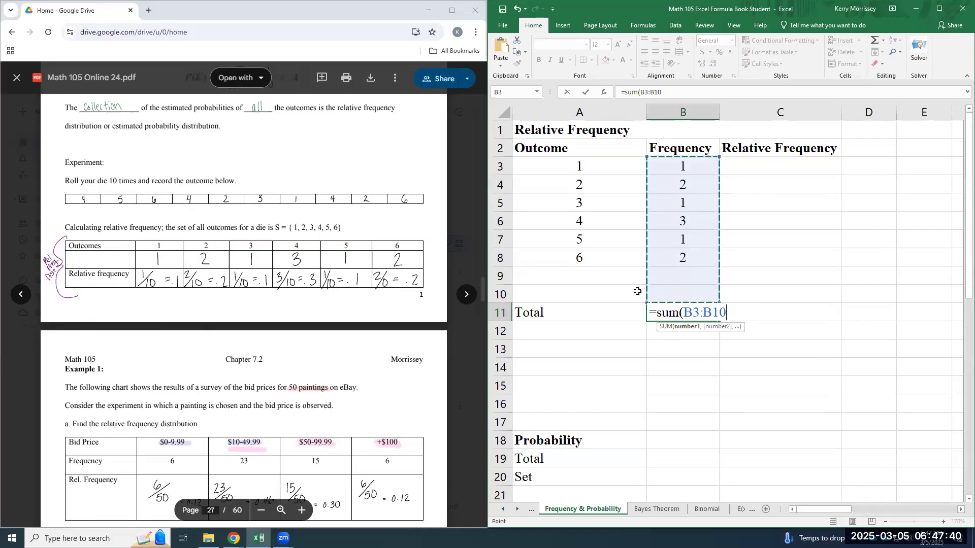
pyautogui.write(')')
pyautogui.press('Return')
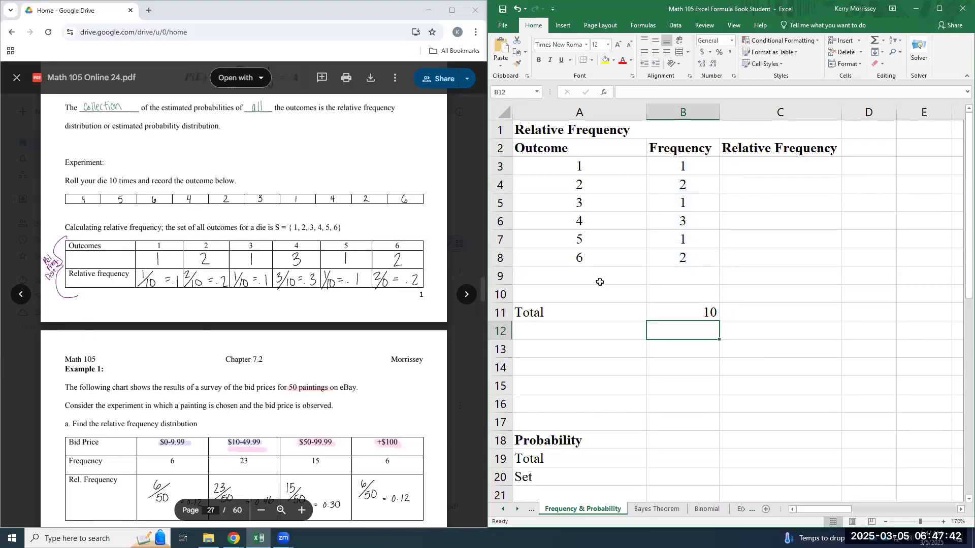
# Center the frequency total in cell B11 horizontally.
pyautogui.moveTo(600, 281); pyautogui.dragTo(591, 296)
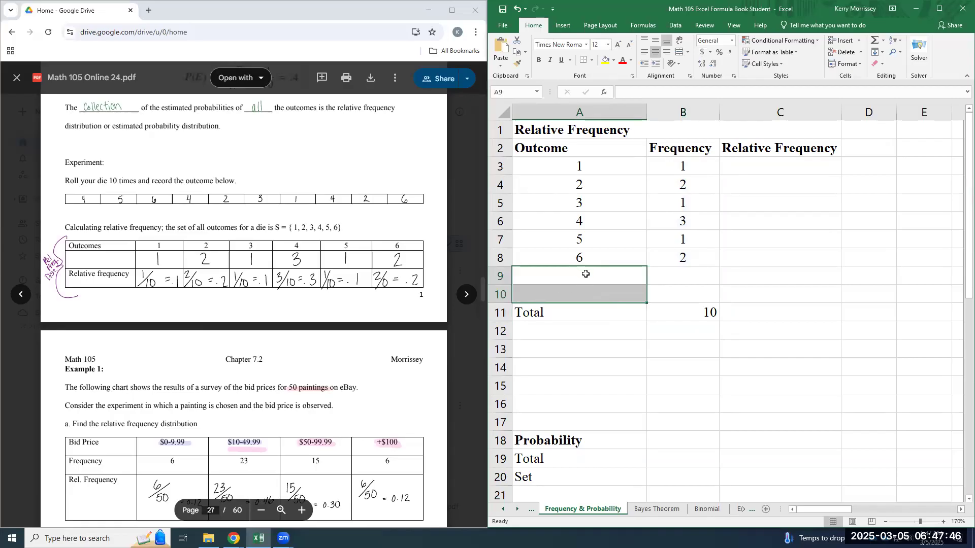
pyautogui.click(692, 313)
pyautogui.click(655, 52)
pyautogui.click(766, 166)
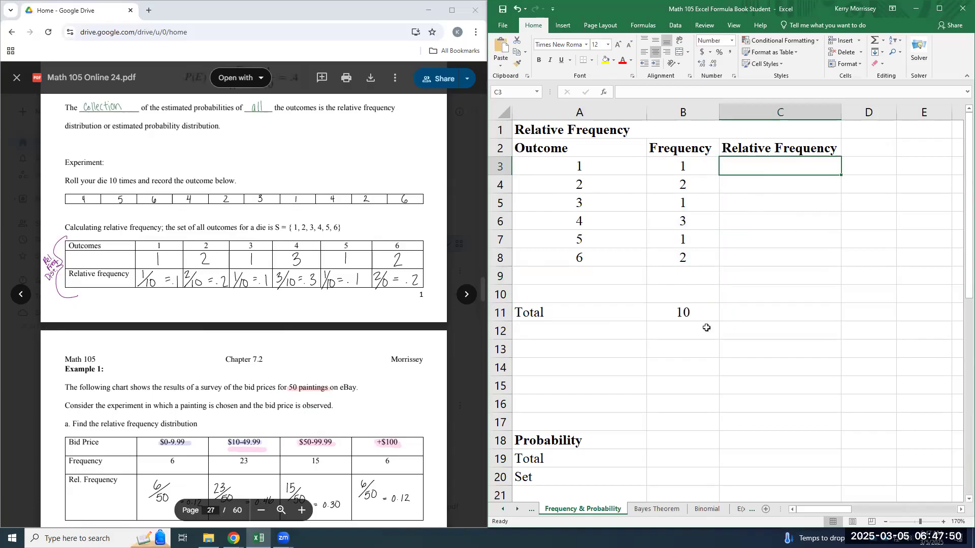
pyautogui.click(699, 314)
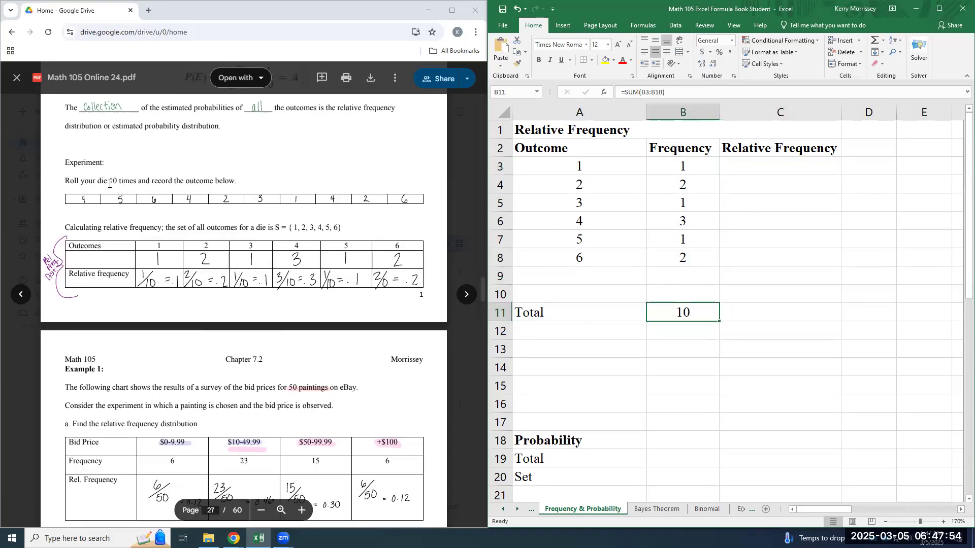
# Calculate the first relative frequency in C3 with the formula =B3/B11.
pyautogui.click(767, 166)
pyautogui.write('=')
pyautogui.click(689, 167)
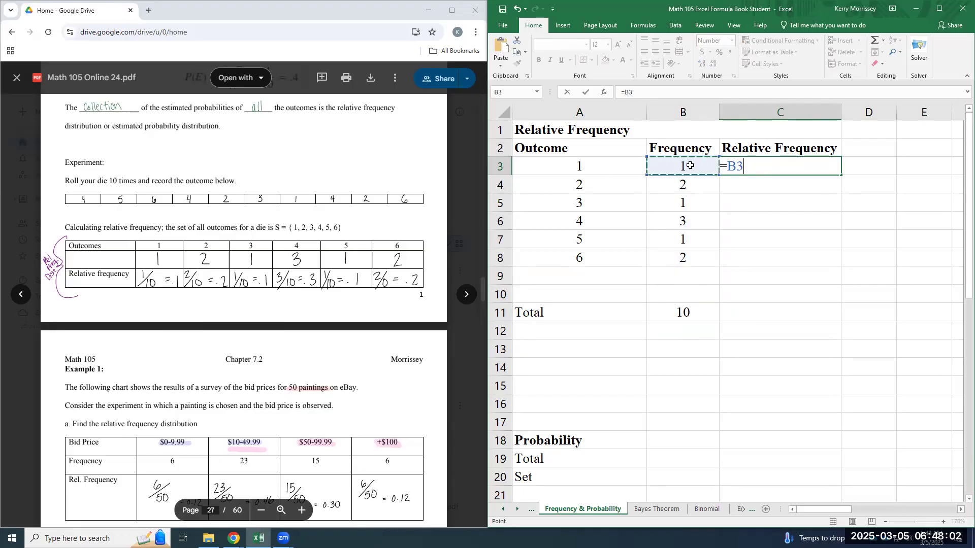
pyautogui.write('/10')
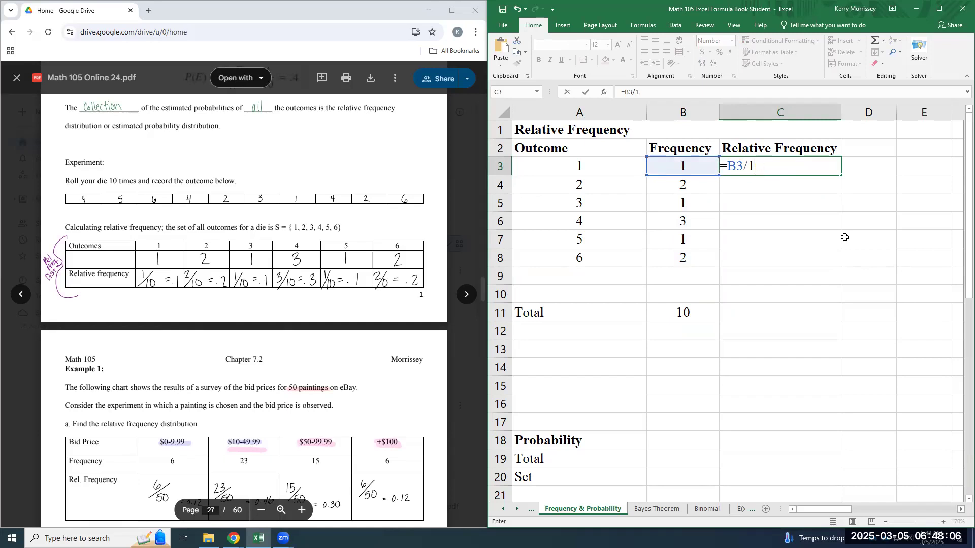
pyautogui.press('BackSpace')
pyautogui.press('BackSpace')
pyautogui.click(698, 316)
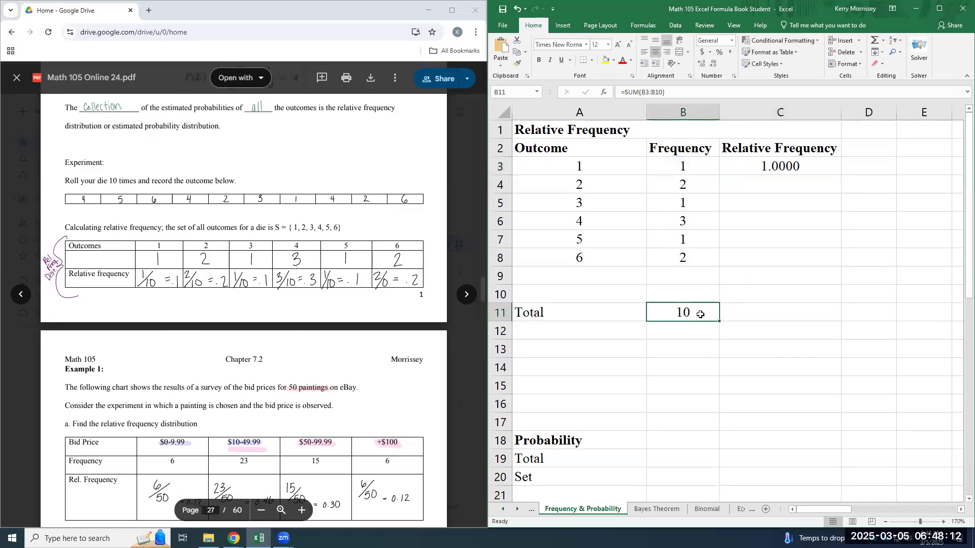
pyautogui.click(800, 171)
pyautogui.click(700, 88)
pyautogui.write('/')
pyautogui.click(694, 313)
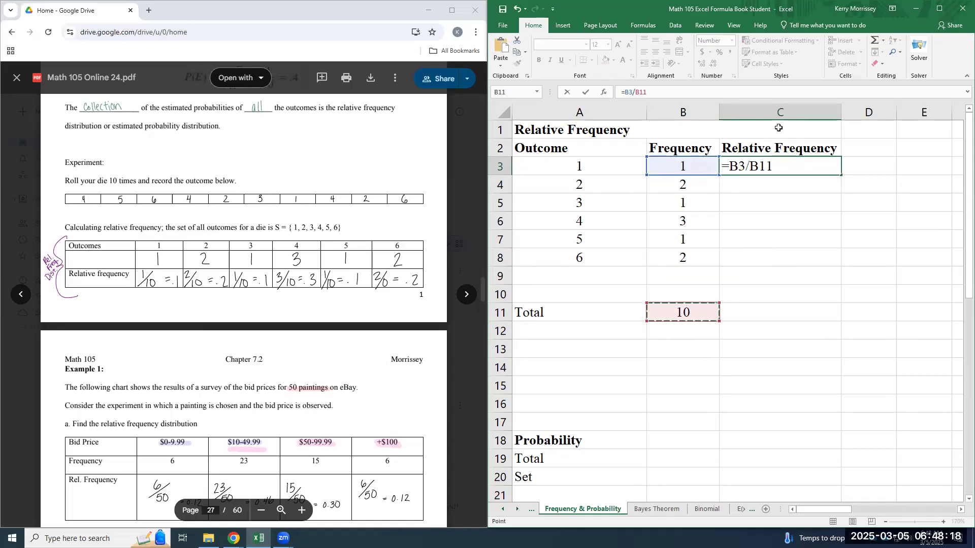
pyautogui.press('Return')
# Try to fill the C3 formula down to C9 and clear the copies from C4:C10.
pyautogui.click(837, 168)
pyautogui.moveTo(843, 174); pyautogui.dragTo(846, 285)
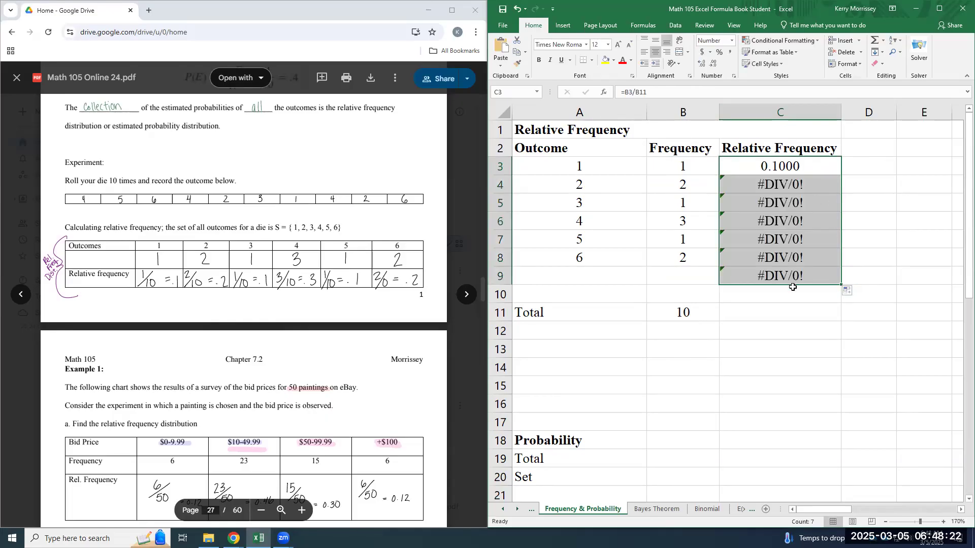
pyautogui.moveTo(795, 185); pyautogui.dragTo(833, 294)
pyautogui.press('Delete')
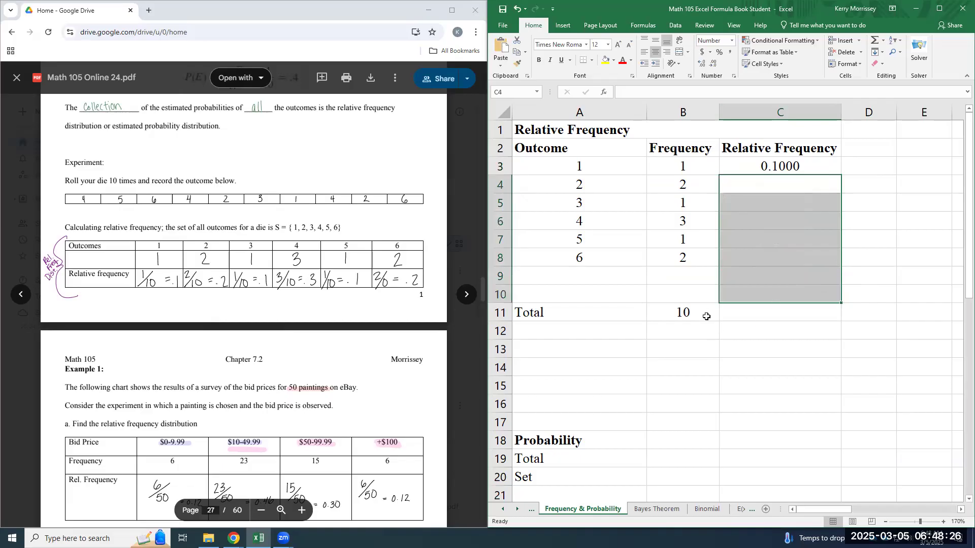
# Make the total reference absolute in C3 so the formula reads =B3/$B$11, and fill it down to C8.
pyautogui.click(706, 315)
pyautogui.click(827, 166)
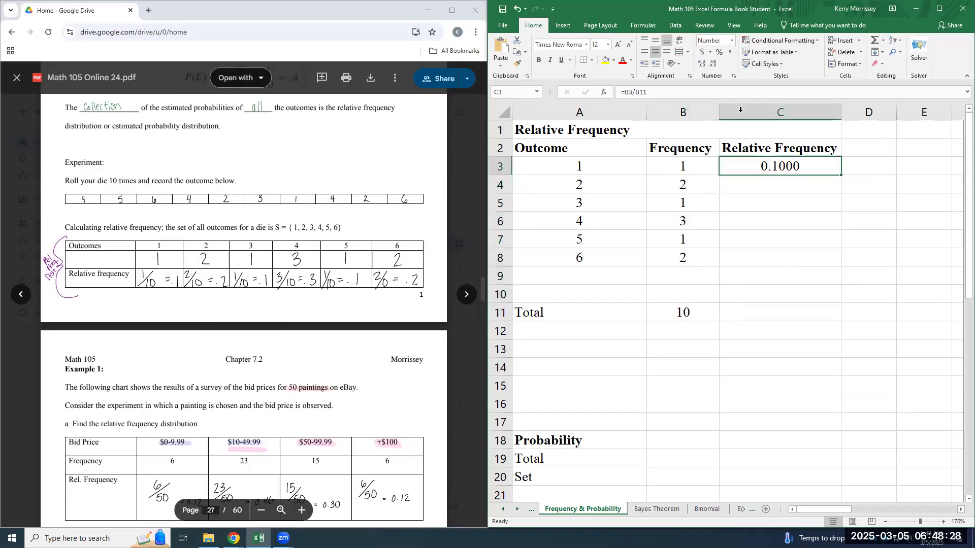
pyautogui.click(637, 92)
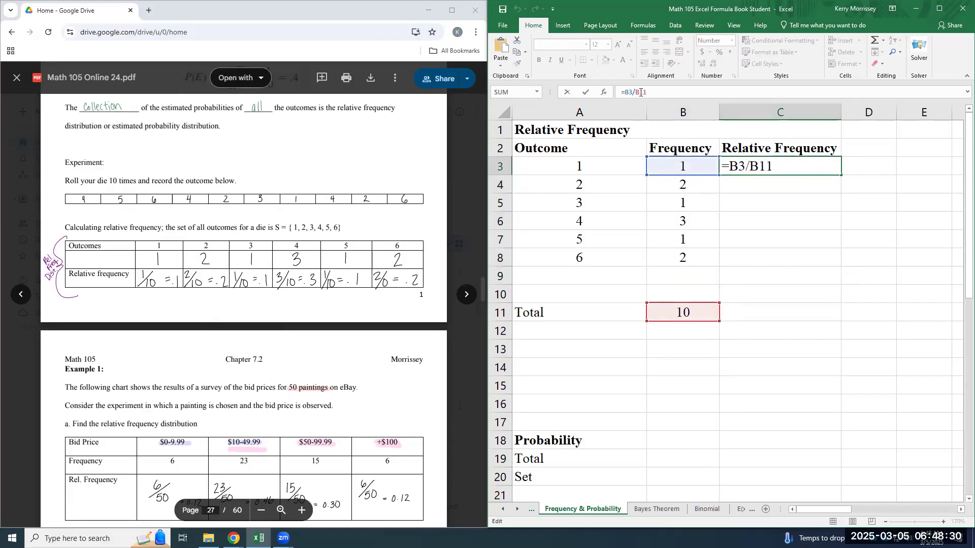
pyautogui.write('$B$')
pyautogui.hotkey('ctrl', 'Return')
pyautogui.moveTo(841, 175); pyautogui.dragTo(851, 270)
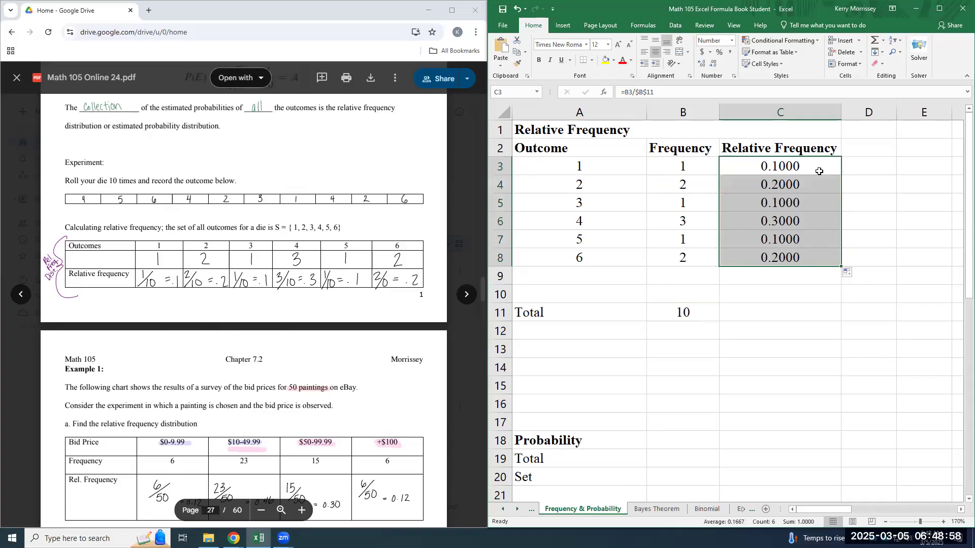
# Reduce the relative frequencies in C3:C8 to two decimal places.
pyautogui.click(712, 65)
pyautogui.click(713, 65)
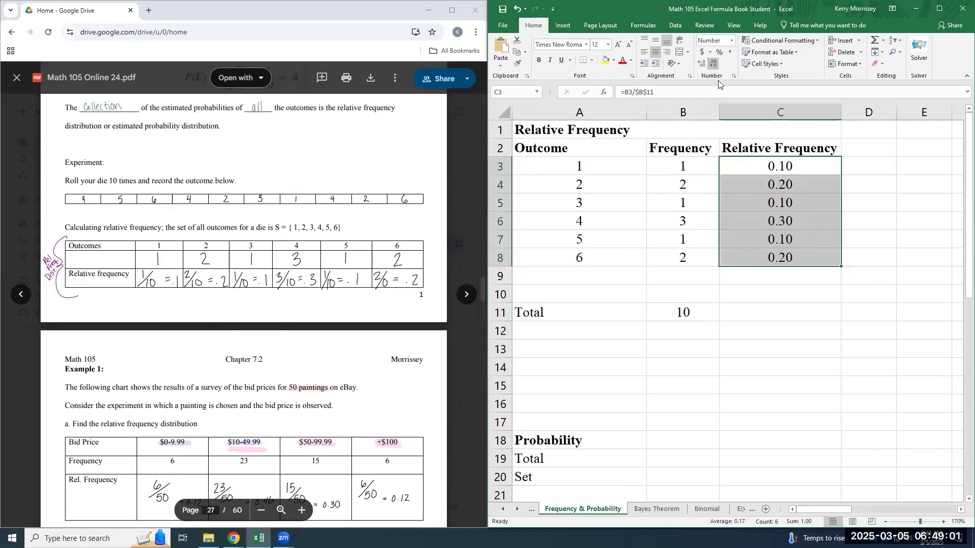
pyautogui.click(772, 295)
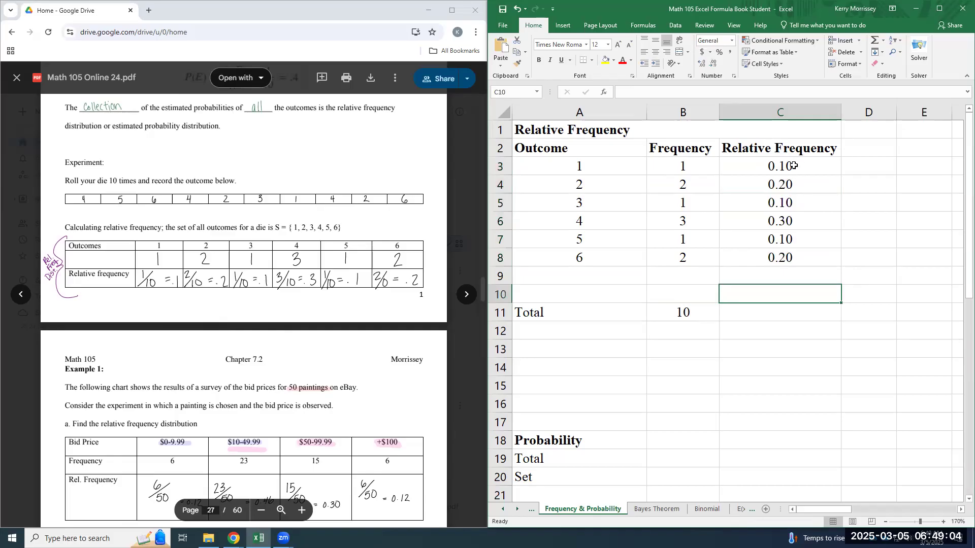
pyautogui.click(796, 273)
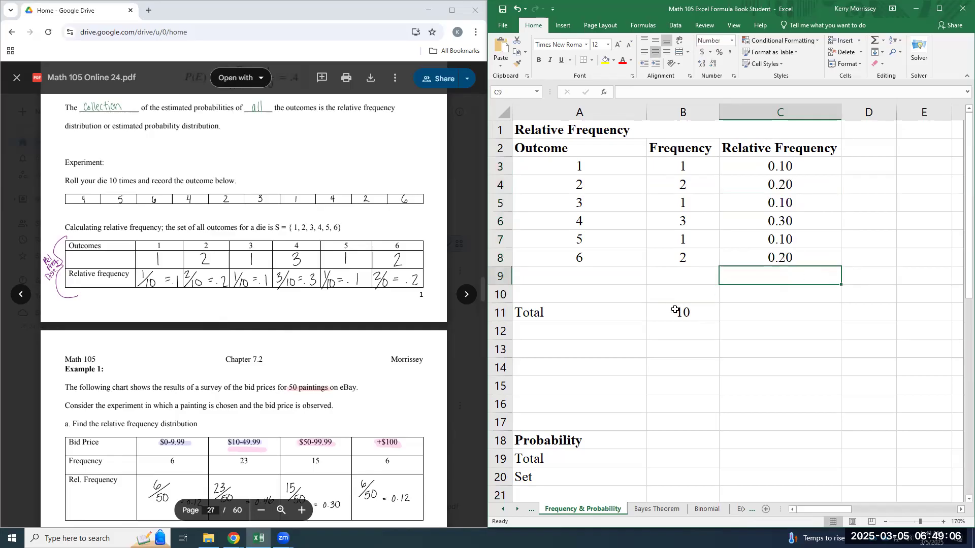
# Fill the relative frequency formula from C8 down to C10 and open the C9 formula to inspect its references.
pyautogui.click(807, 254)
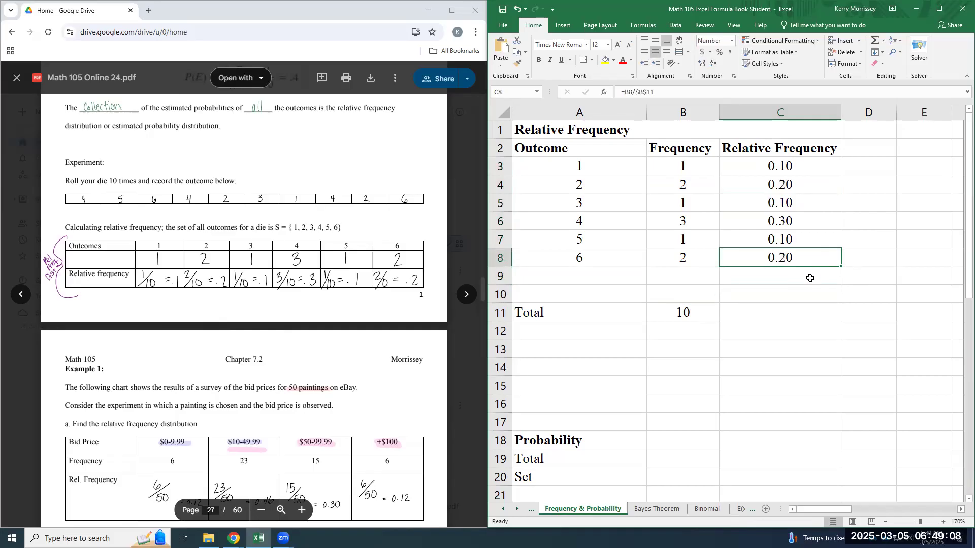
pyautogui.moveTo(842, 266); pyautogui.dragTo(843, 303)
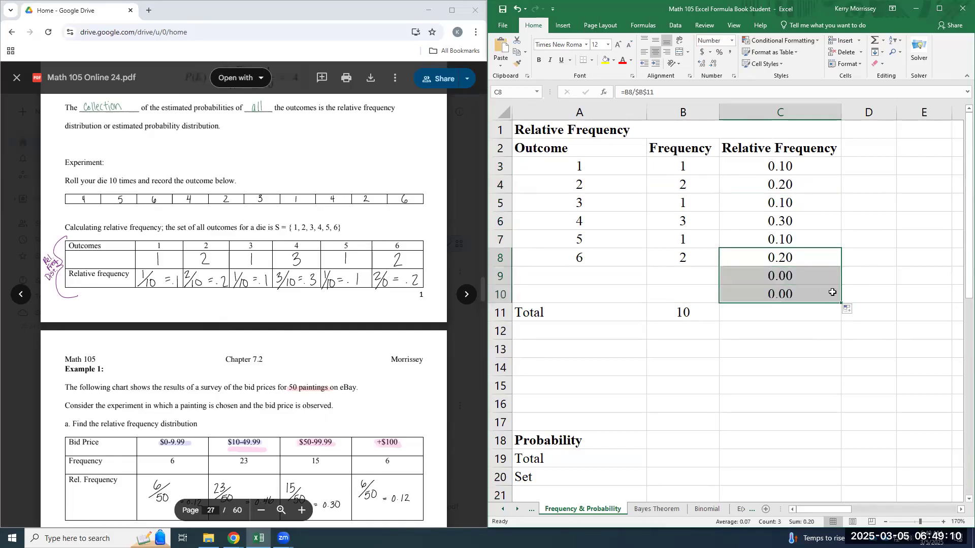
pyautogui.click(812, 279)
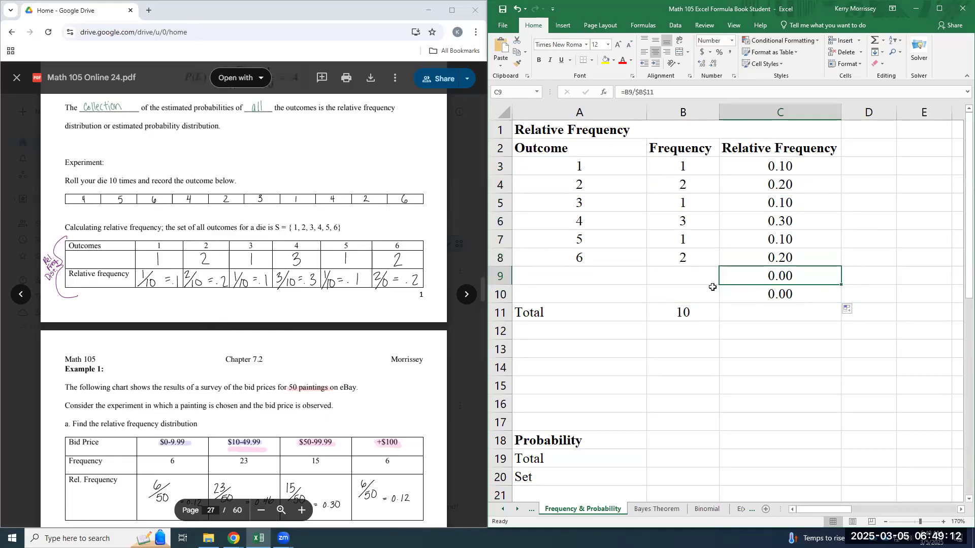
pyautogui.doubleClick(789, 276)
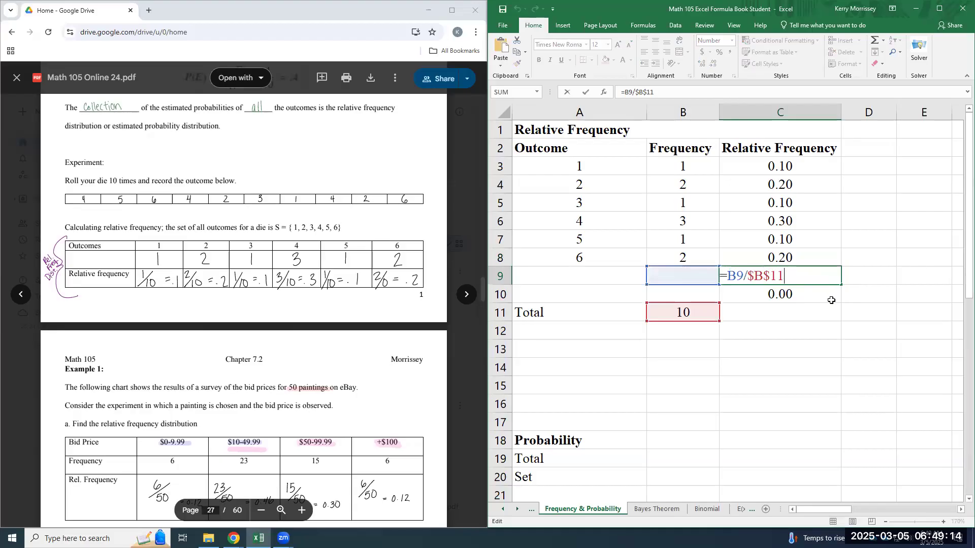
# Close the C9 formula unchanged and clear the extra relative frequency formulas from C9:C10.
pyautogui.press('Return')
pyautogui.click(817, 283)
pyautogui.hotkey('shift', 'Down')
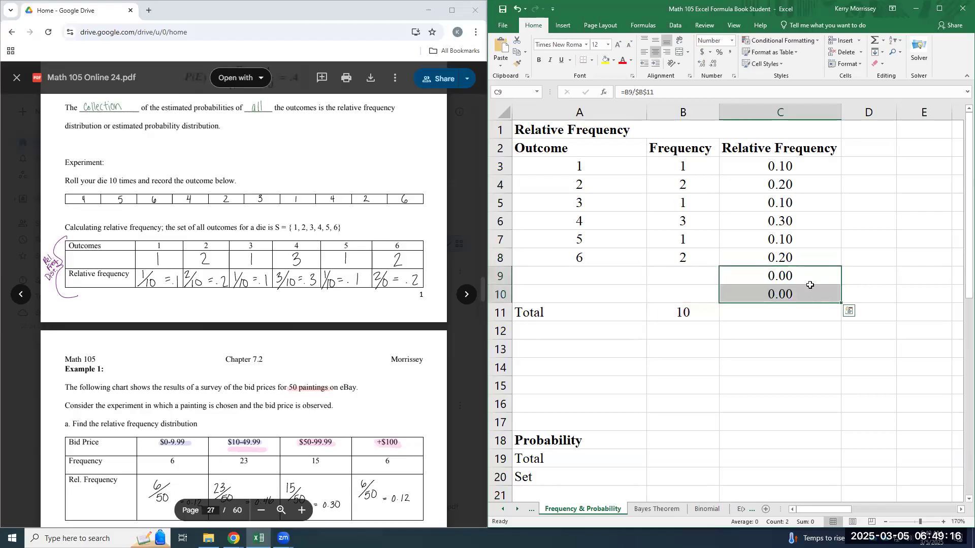
pyautogui.press('Delete')
pyautogui.click(783, 313)
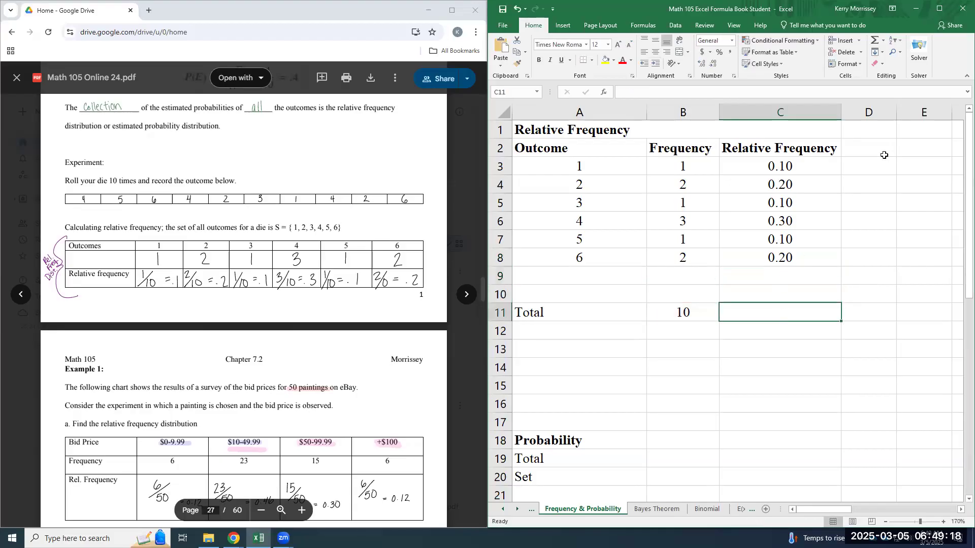
pyautogui.click(562, 25)
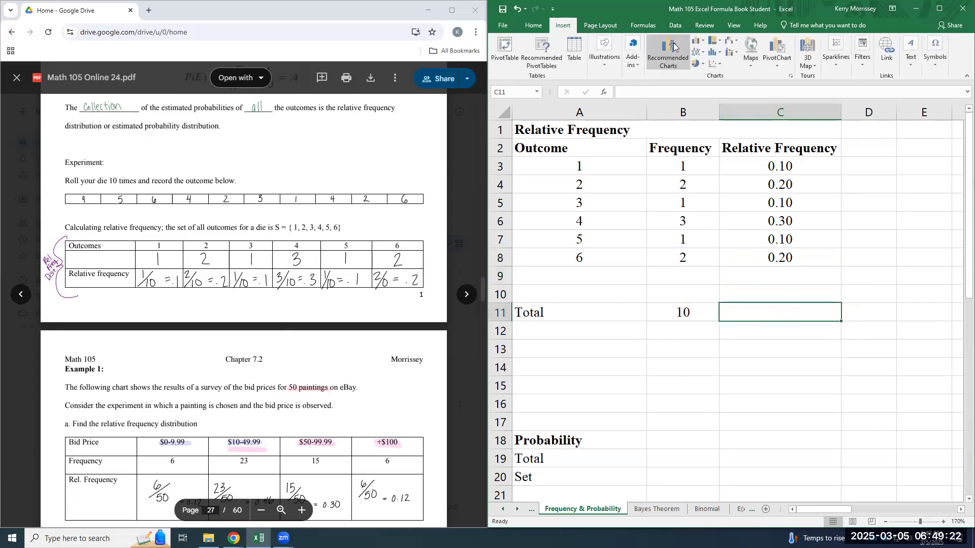
pyautogui.moveTo(821, 160); pyautogui.dragTo(831, 259)
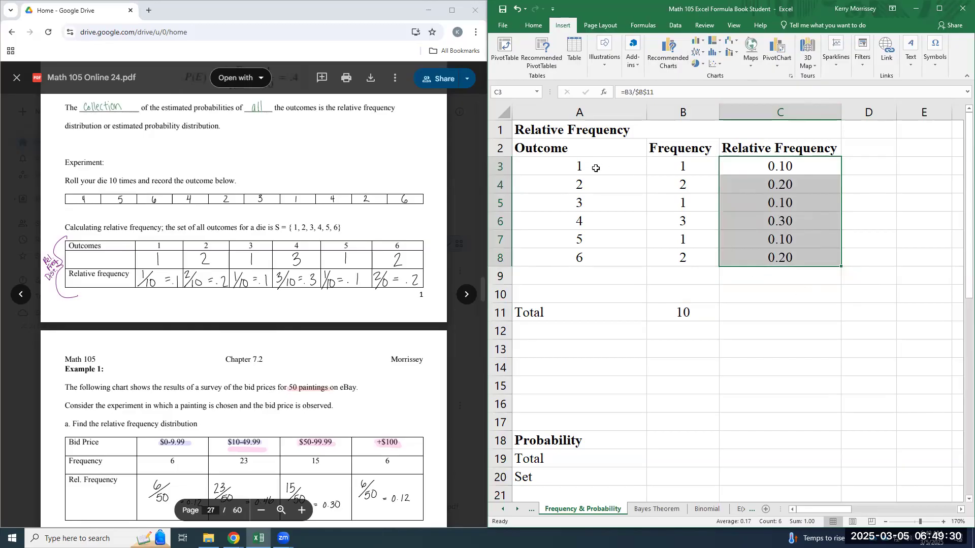
pyautogui.moveTo(596, 168); pyautogui.dragTo(594, 256)
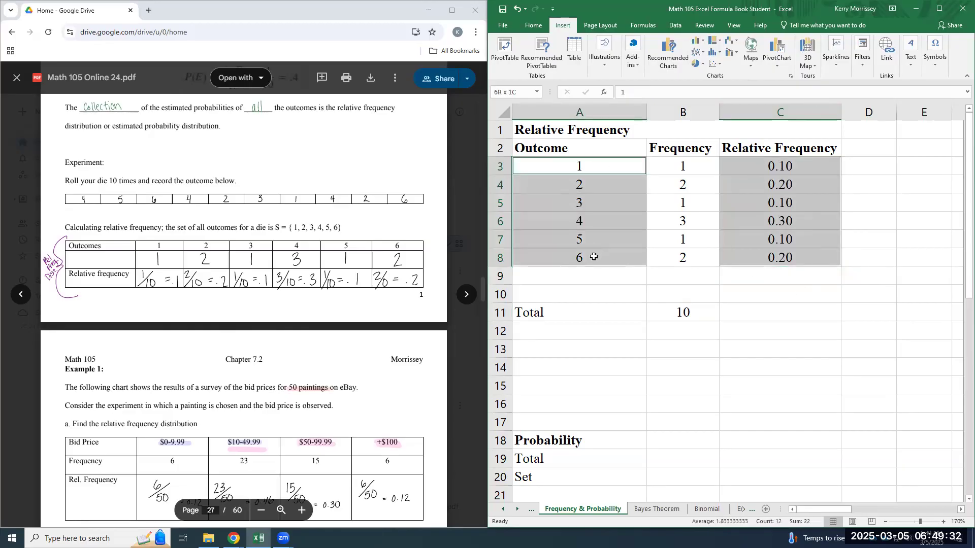
pyautogui.click(669, 51)
pyautogui.click(885, 116)
pyautogui.click(927, 189)
# Insert a clustered column chart from the outcomes in A3:A10 and relative frequencies in C3:C10, then shrink it and place it below the Total row.
pyautogui.moveTo(803, 165); pyautogui.dragTo(823, 298)
pyautogui.moveTo(597, 166); pyautogui.dragTo(598, 295)
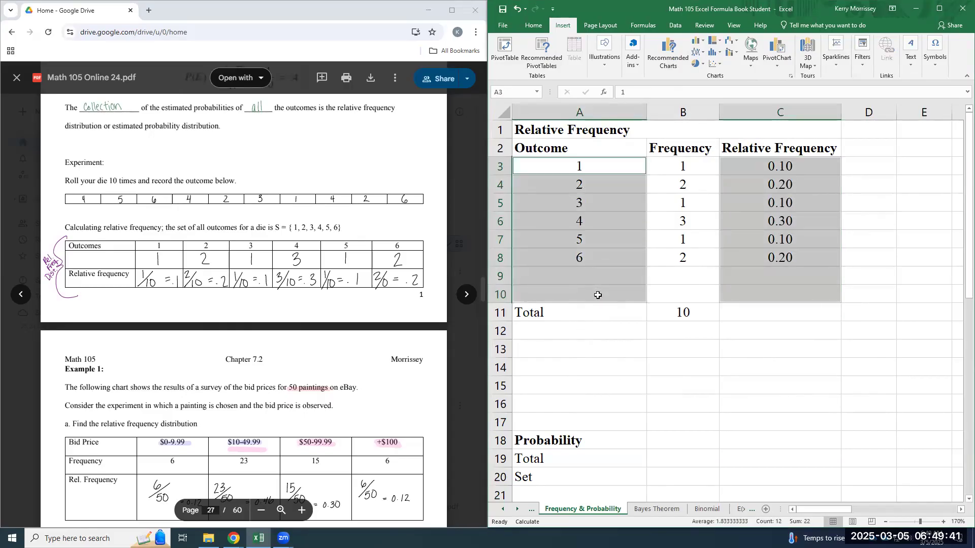
pyautogui.click(665, 54)
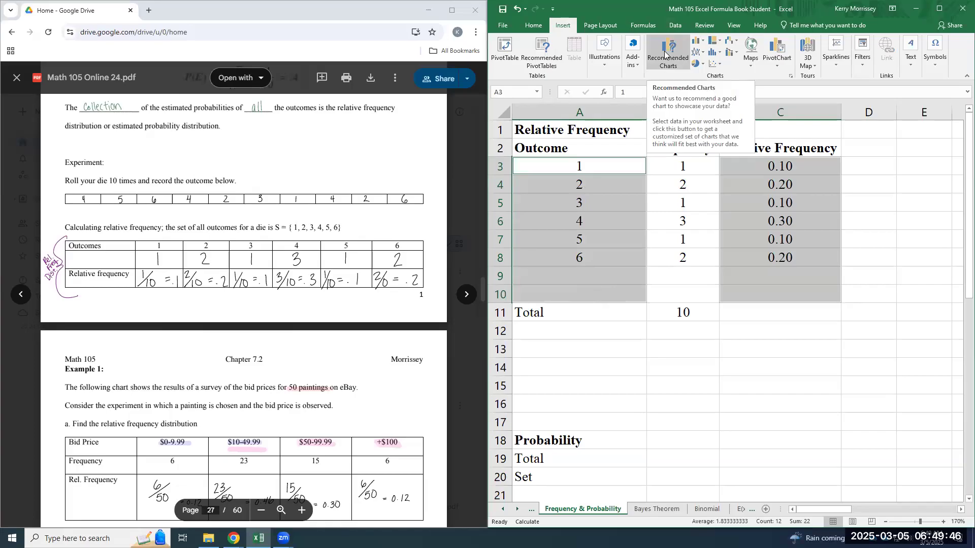
pyautogui.click(665, 54)
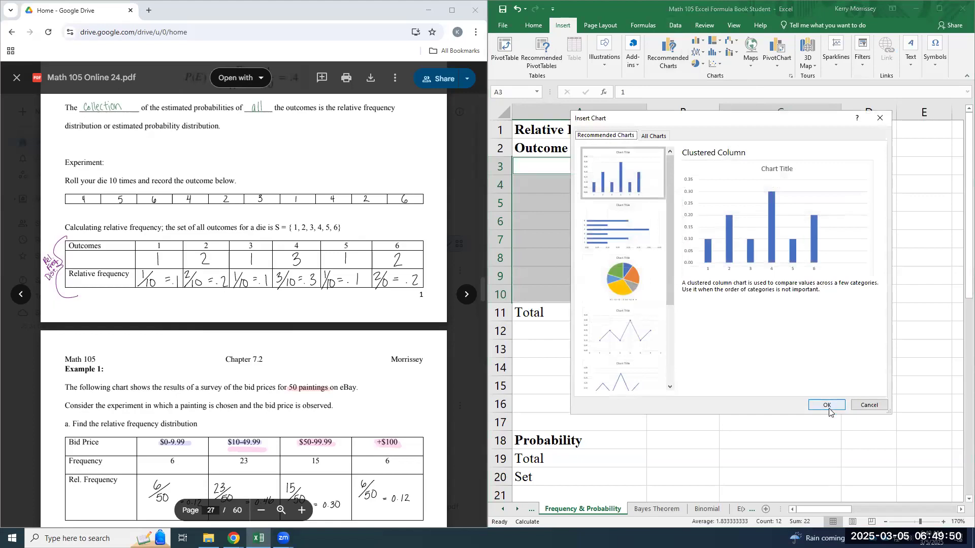
pyautogui.click(831, 405)
pyautogui.moveTo(945, 435); pyautogui.dragTo(795, 378)
pyautogui.moveTo(644, 221); pyautogui.dragTo(748, 354)
# Set the gap width of the chart's data series to 0% and close the series formatting.
pyautogui.scroll(-2, 731, 360)
pyautogui.doubleClick(717, 363)
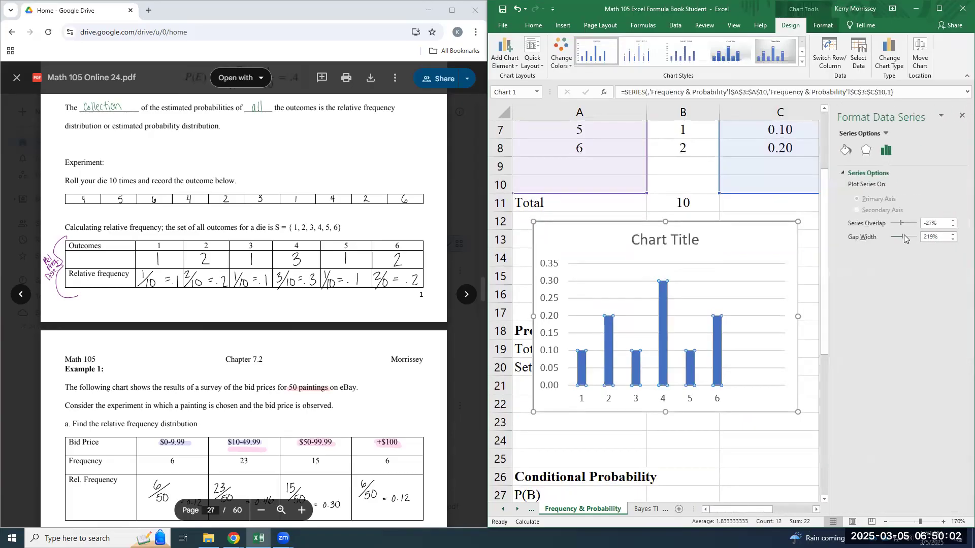
pyautogui.moveTo(885, 246); pyautogui.dragTo(882, 239)
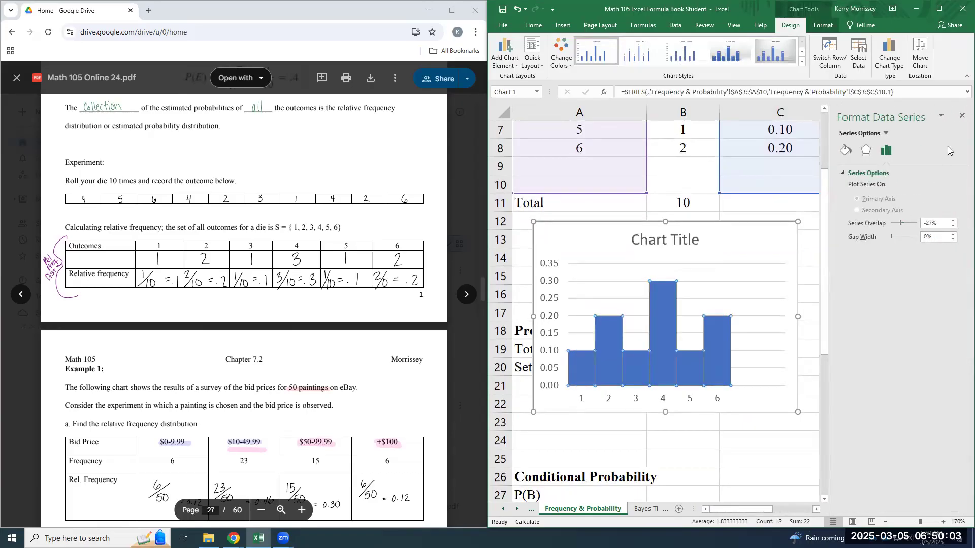
pyautogui.click(961, 117)
pyautogui.click(793, 163)
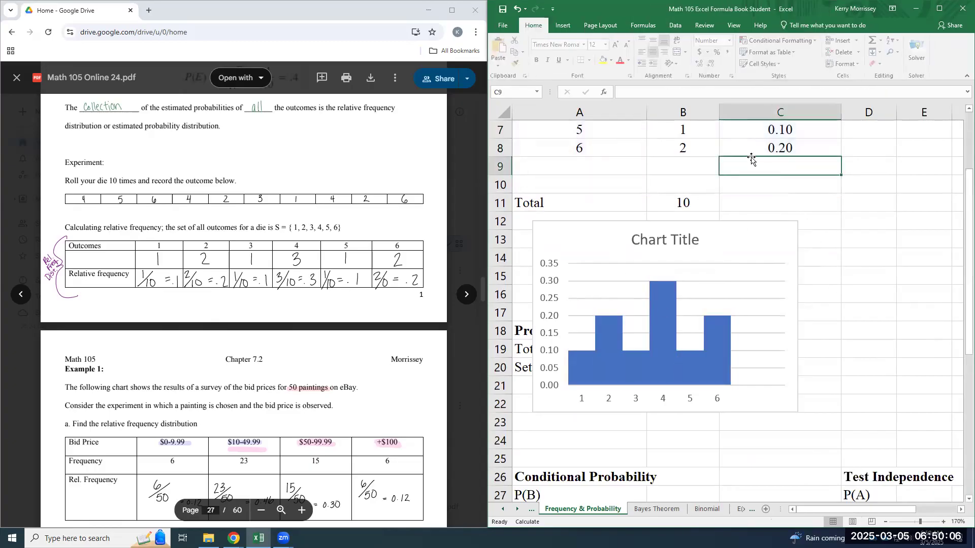
# Set the frequency of outcome 6 to 3 and the frequency of outcome 3 to 6.
pyautogui.click(696, 150)
pyautogui.write('3')
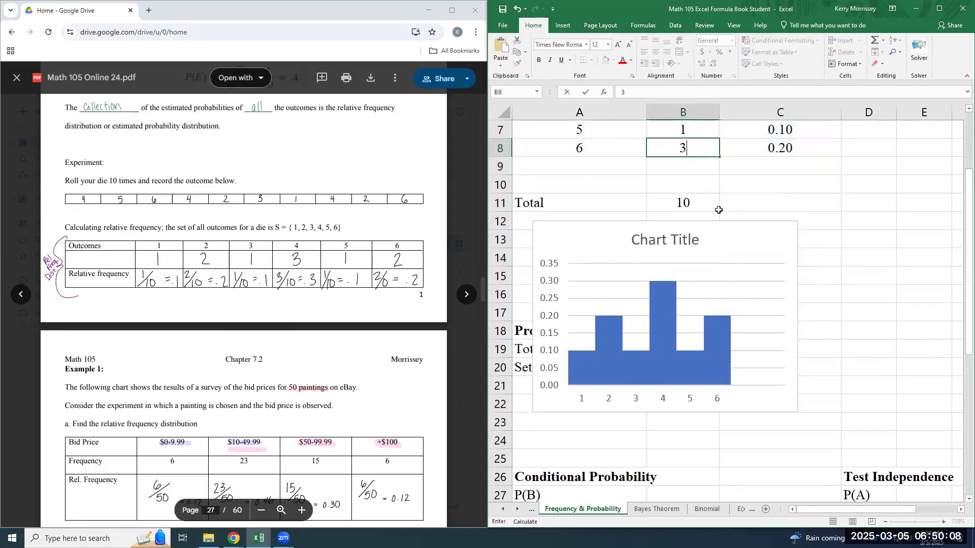
pyautogui.press('Return')
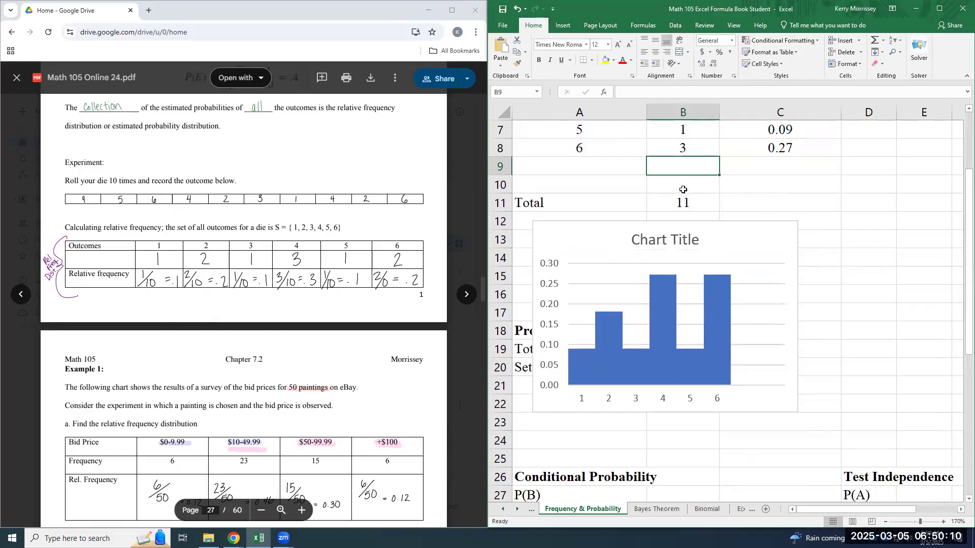
pyautogui.scroll(1, 696, 169)
pyautogui.click(694, 152)
pyautogui.write('6')
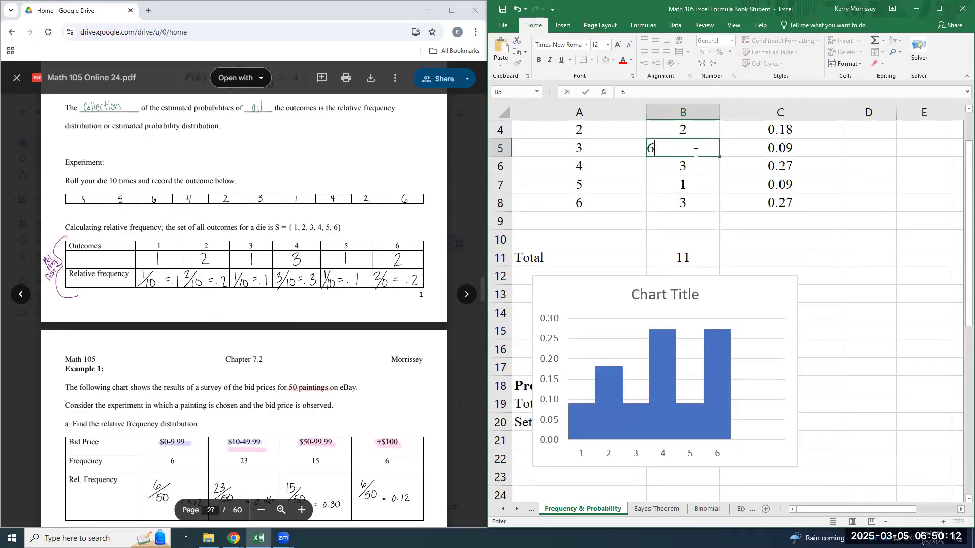
pyautogui.press('Return')
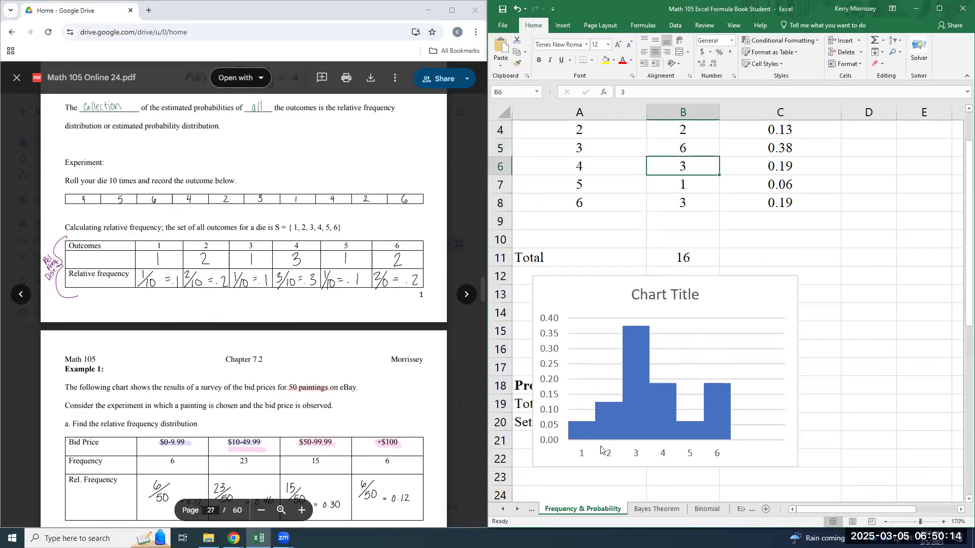
# Inspect the total in B11, the relative frequencies and the frequencies, and move the chart up to start at row 9.
pyautogui.click(685, 260)
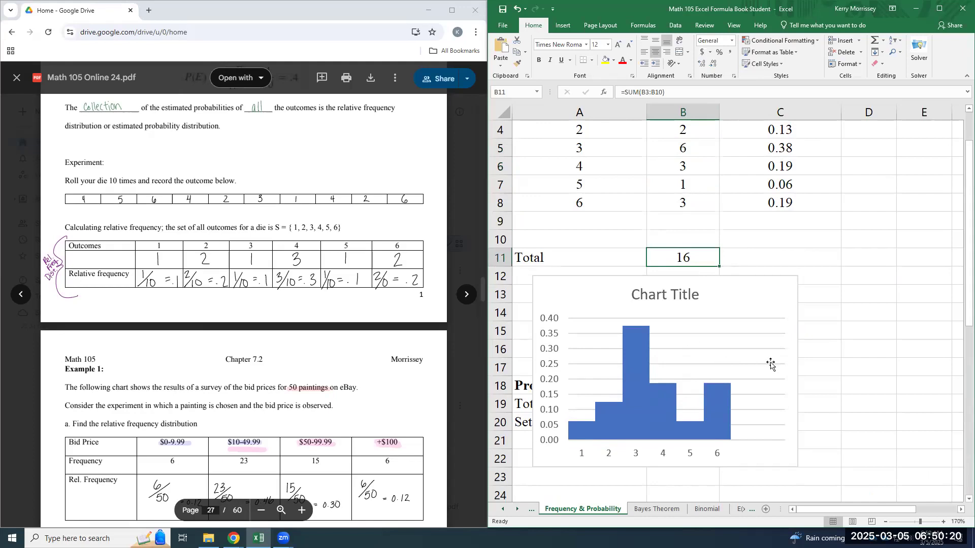
pyautogui.scroll(1, 772, 366)
pyautogui.click(799, 174)
pyautogui.moveTo(801, 179); pyautogui.dragTo(804, 257)
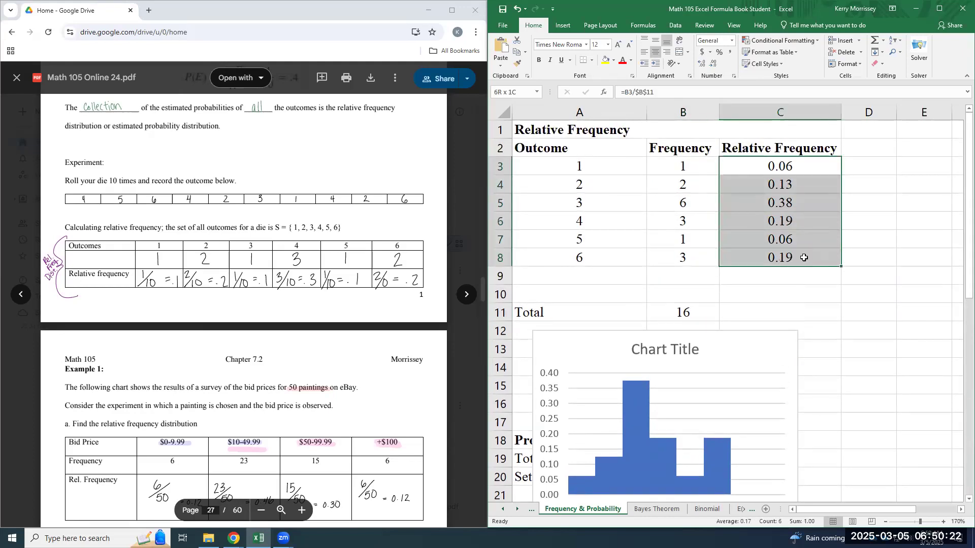
pyautogui.moveTo(681, 161); pyautogui.dragTo(683, 258)
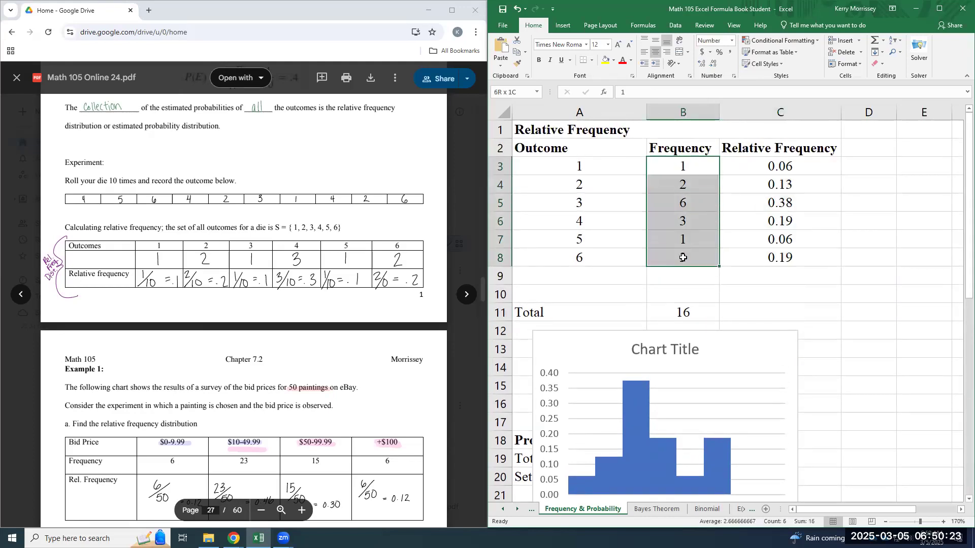
pyautogui.click(808, 167)
pyautogui.moveTo(717, 351); pyautogui.dragTo(743, 289)
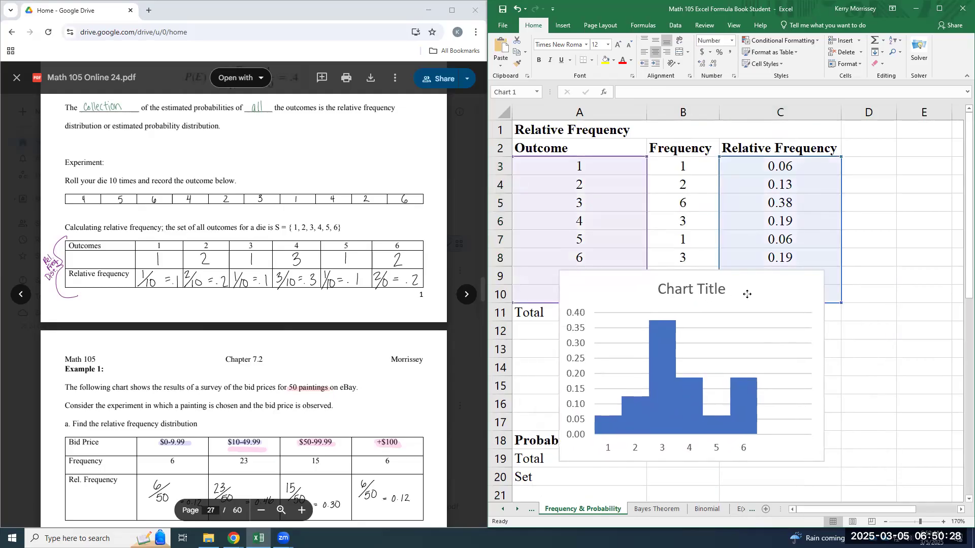